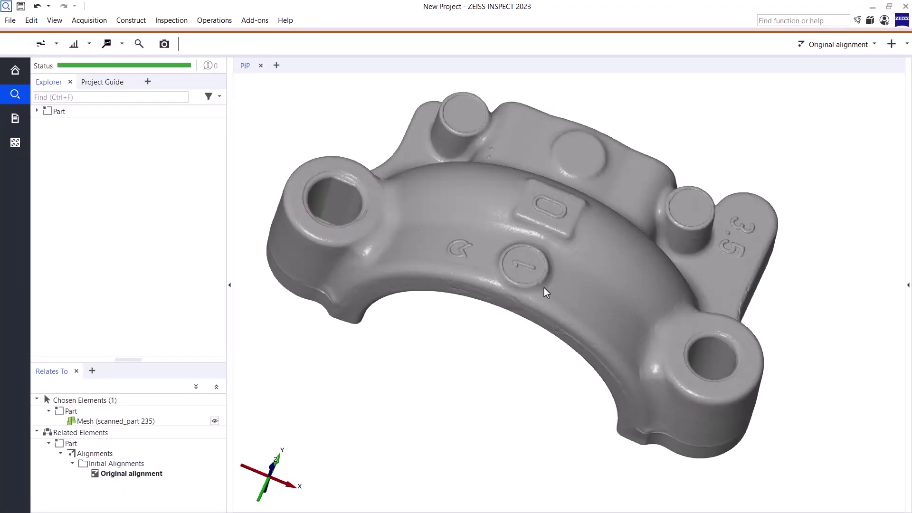
- Open Smooth Mesh in the mesh editing workspace and select the complete scanned mesh
mouse_move(542, 288)
left_mouse_down()
mouse_move(523, 299)
mouse_move(540, 304)
mouse_move(546, 286)
mouse_move(509, 270)
mouse_move(542, 299)
left_mouse_up()
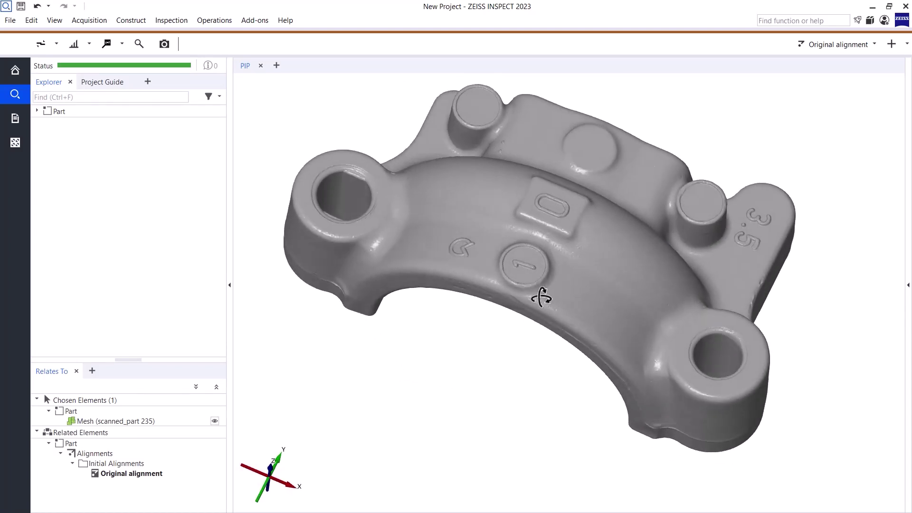
left_click(15, 145)
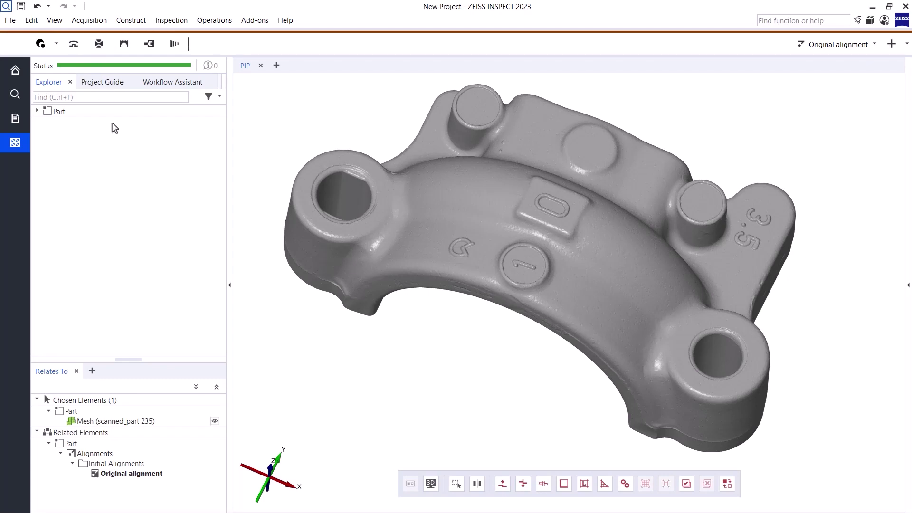
left_click(75, 49)
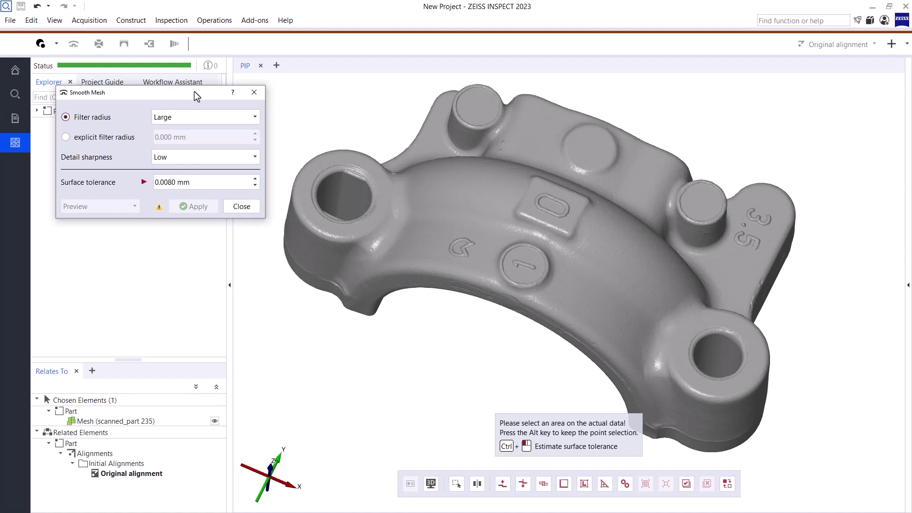
left_click_drag(460, 230, 471, 239)
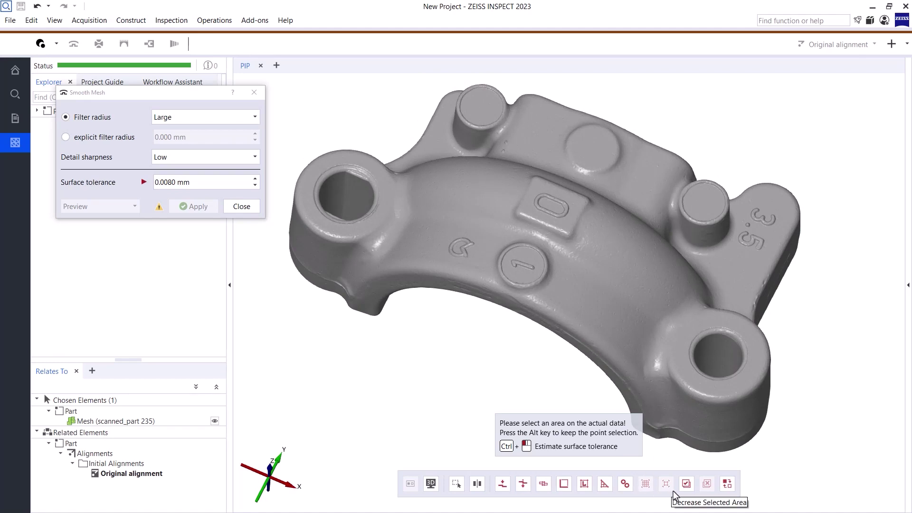
left_click(686, 484)
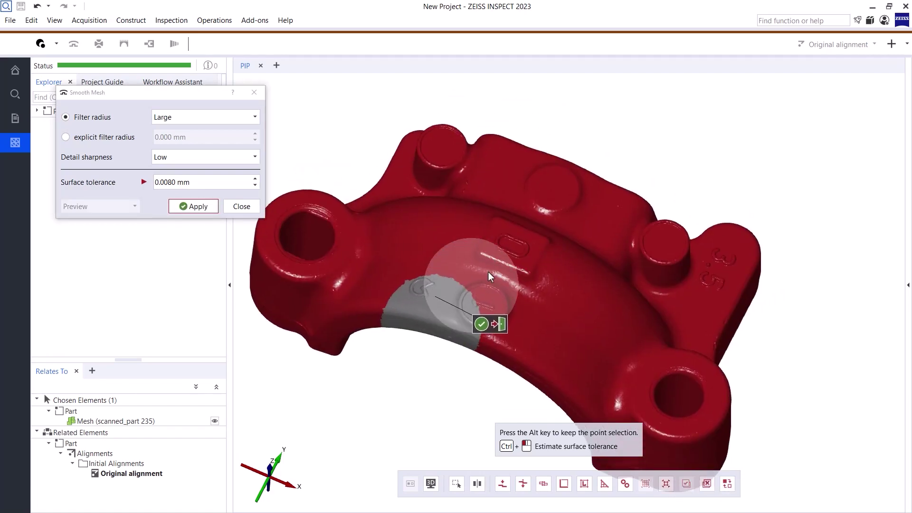
- Place the smoothing preview area over the raised rectangular pad marked 0
scroll(490, 268, "up", 5)
left_click_drag(490, 262, 511, 301)
scroll(485, 256, "up", 2)
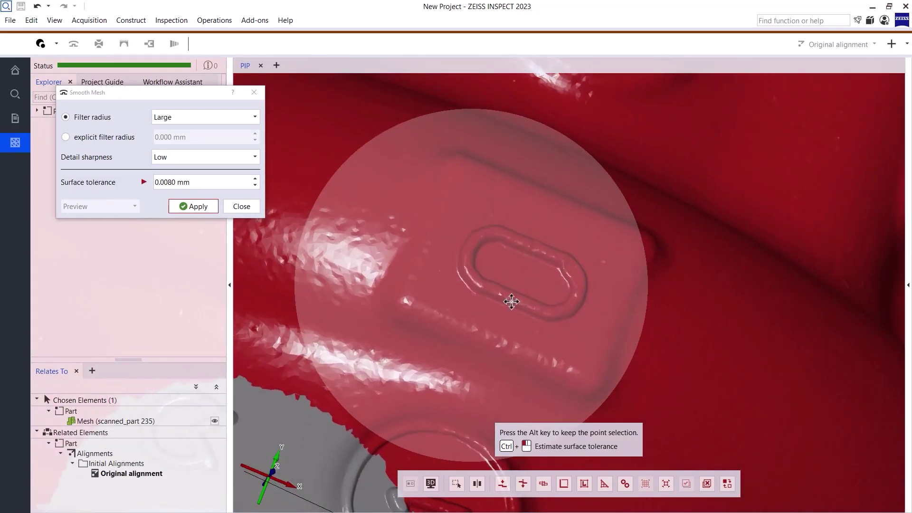
left_click(484, 326)
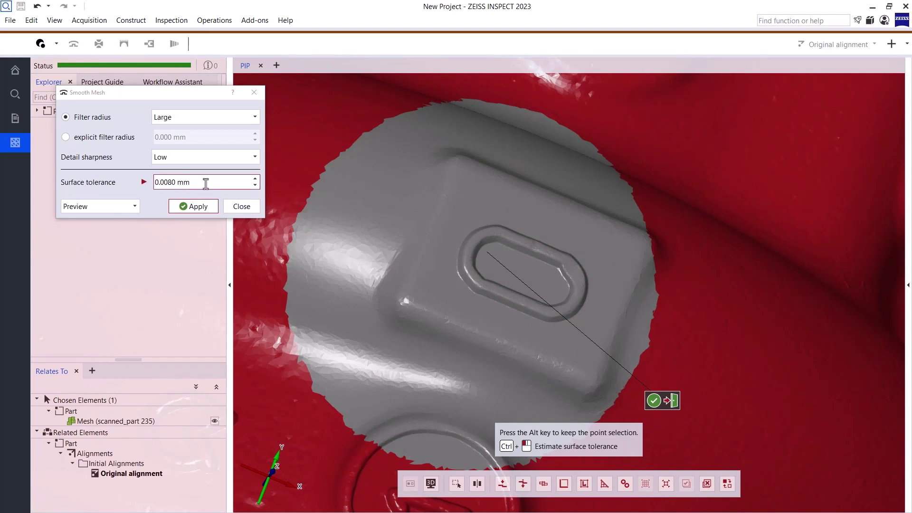
- Try a surface tolerance of 0.0000 mm for comparison and set it to 0.0070 mm
scroll(205, 183, "down", 8)
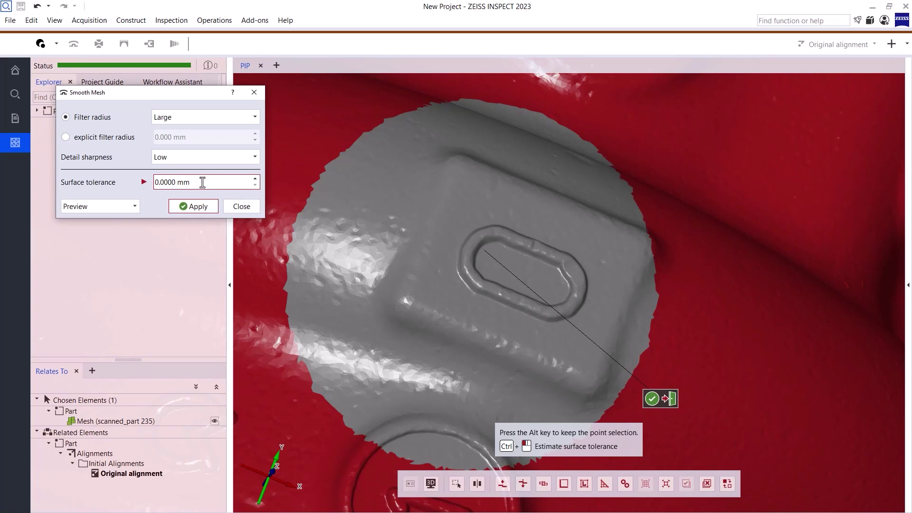
mouse_move(427, 295)
left_mouse_down()
mouse_move(436, 295)
mouse_move(425, 293)
left_mouse_up()
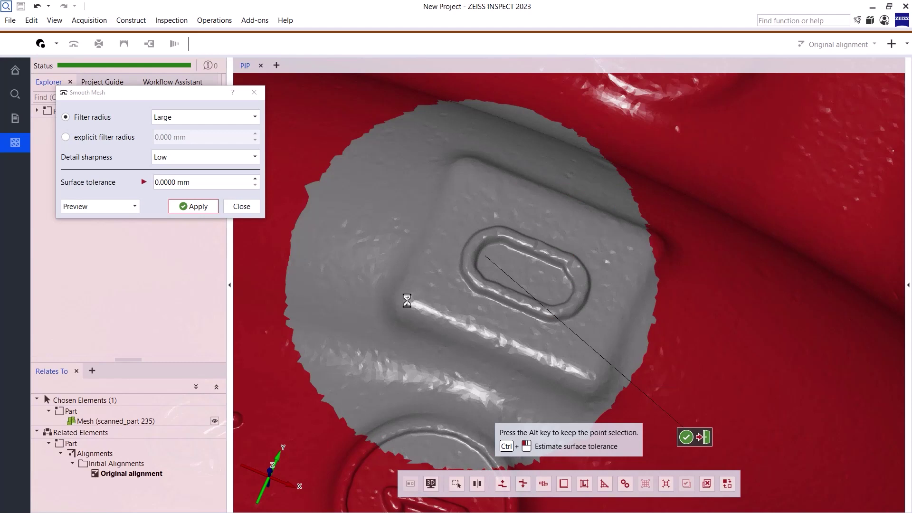
left_click(218, 184)
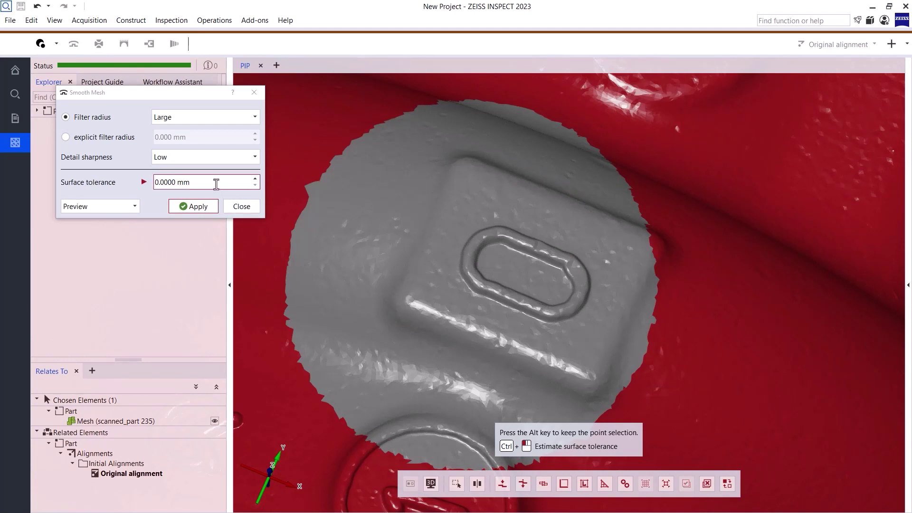
scroll(216, 184, "up", 1)
scroll(216, 184, "up", 1)
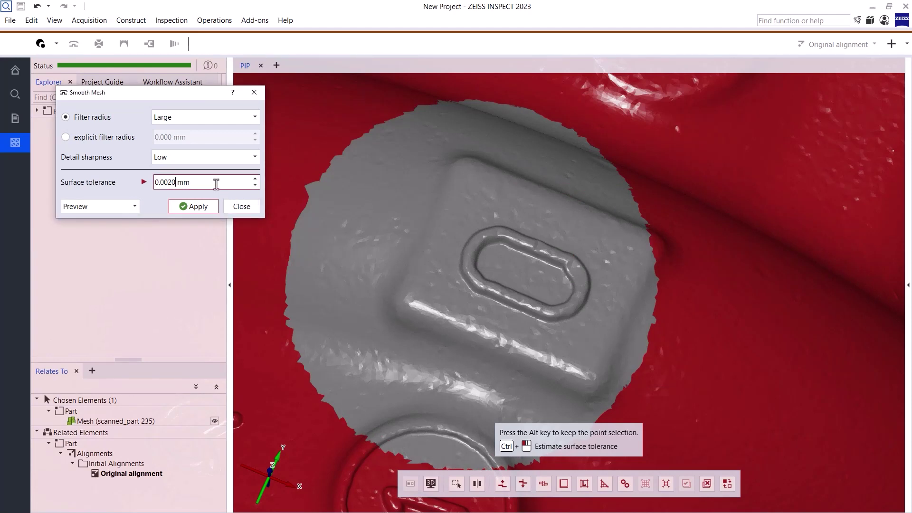
scroll(216, 184, "up", 1)
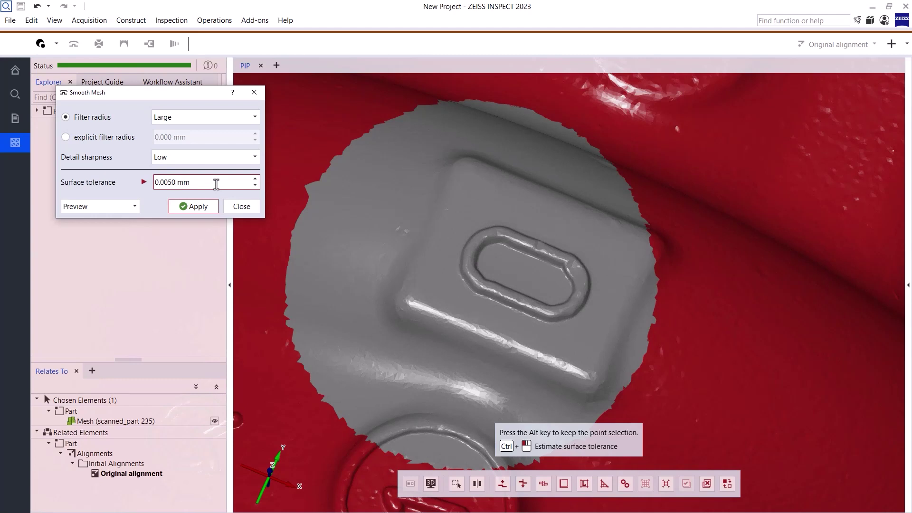
scroll(217, 184, "up", 1)
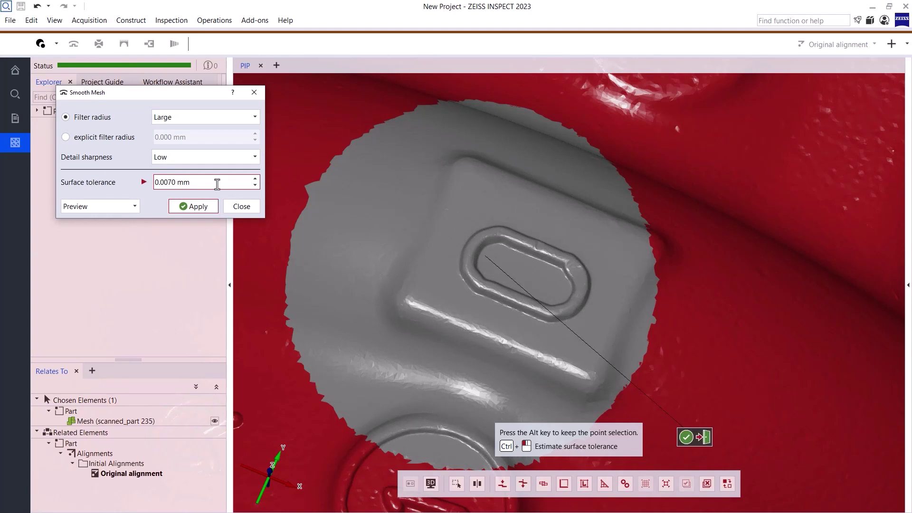
- Compare the Small filter radius with Large, keep Large, and set the detail sharpness to Normal
left_click(230, 118)
left_click(224, 128)
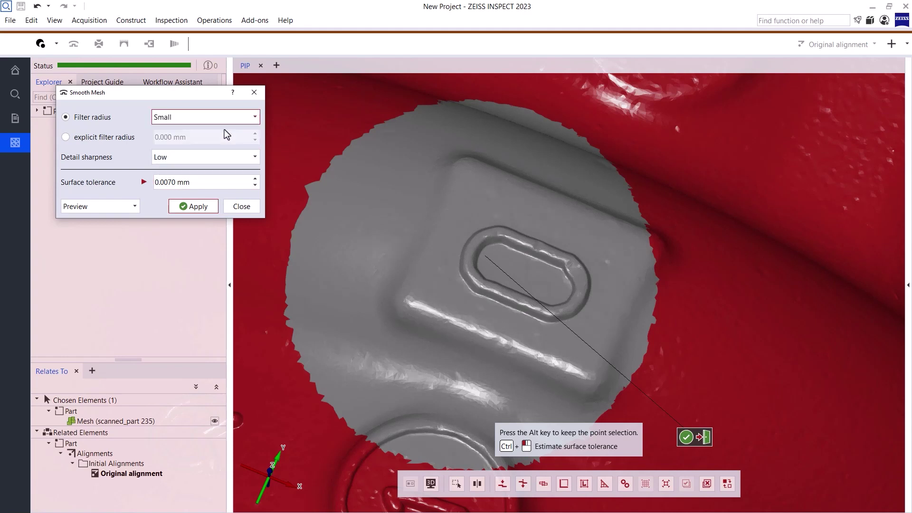
left_click(224, 116)
left_click(215, 149)
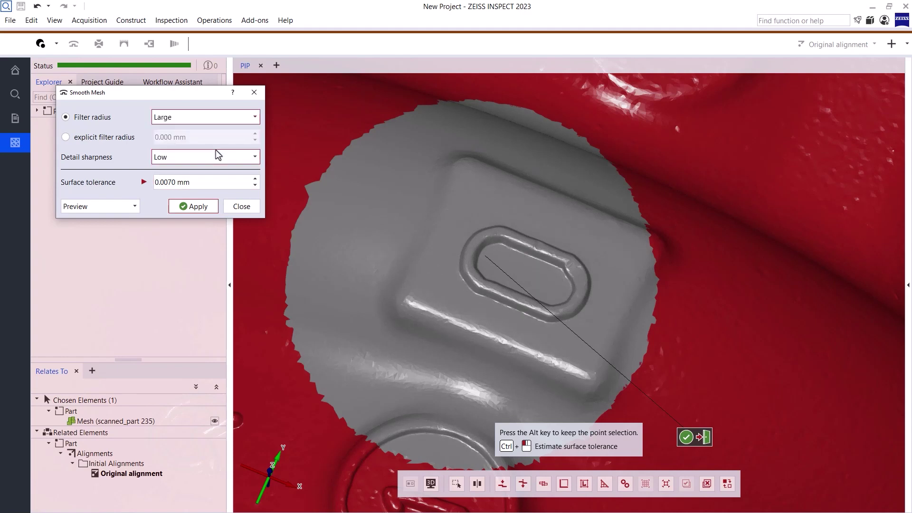
left_click(216, 155)
left_click(210, 178)
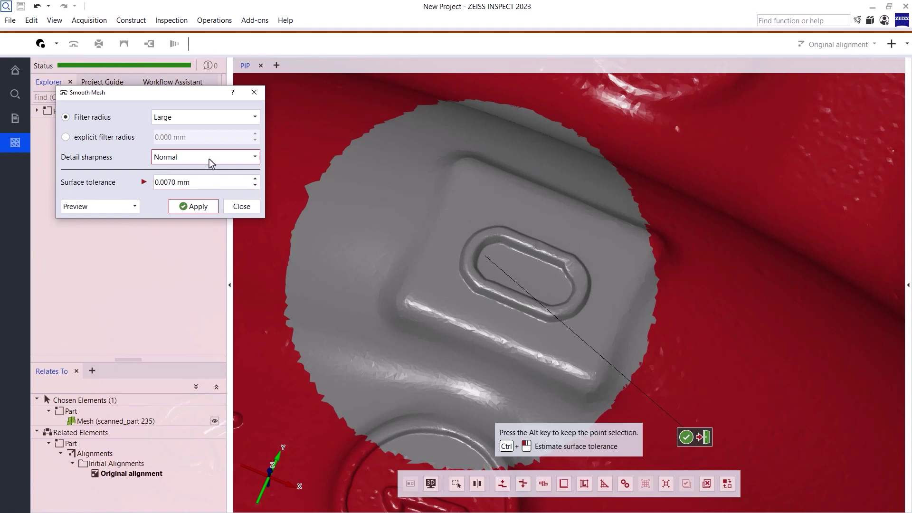
- Show the smoothing preview as deviations and apply the smoothing to the mesh
left_click(133, 206)
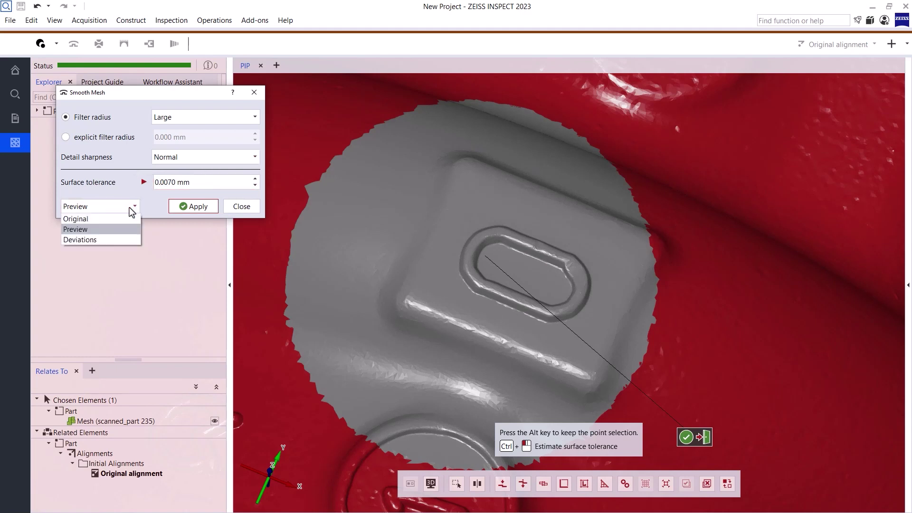
left_click(116, 240)
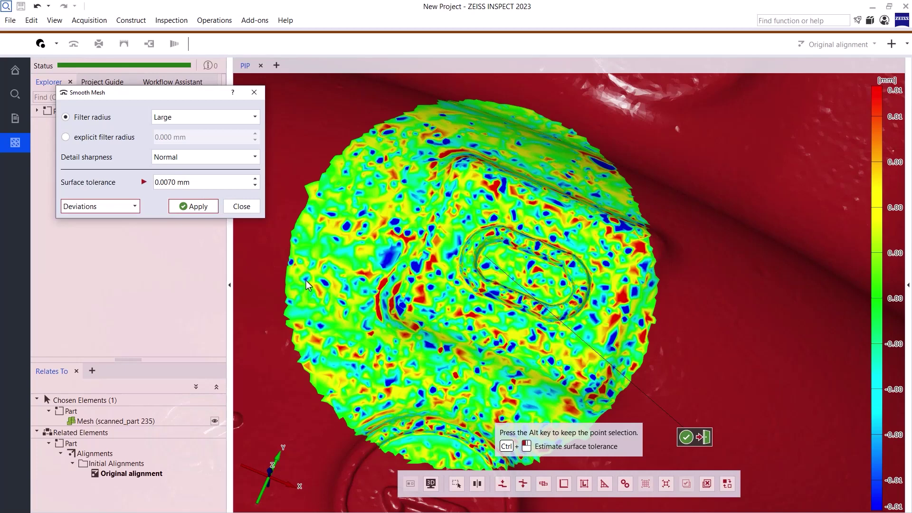
left_click(198, 207)
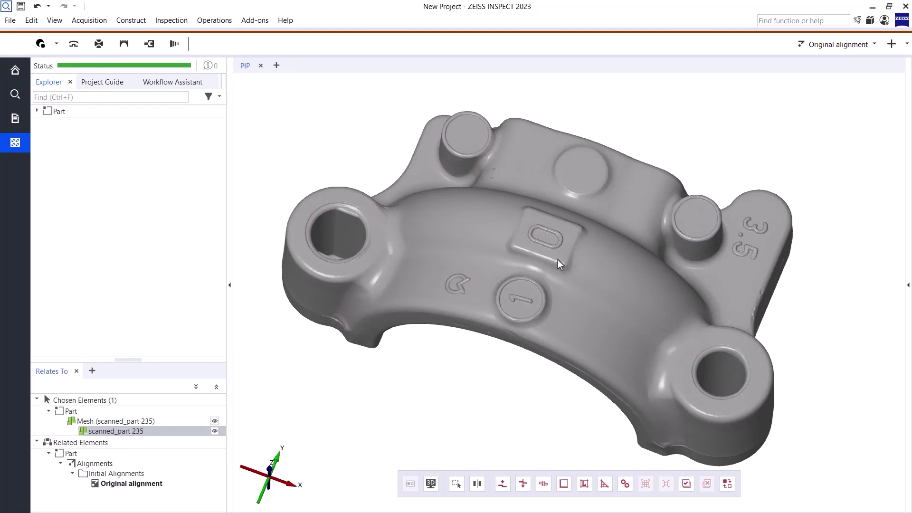
- View the properties of scanned_part 235 and turn on its mesh structure display
key("F9")
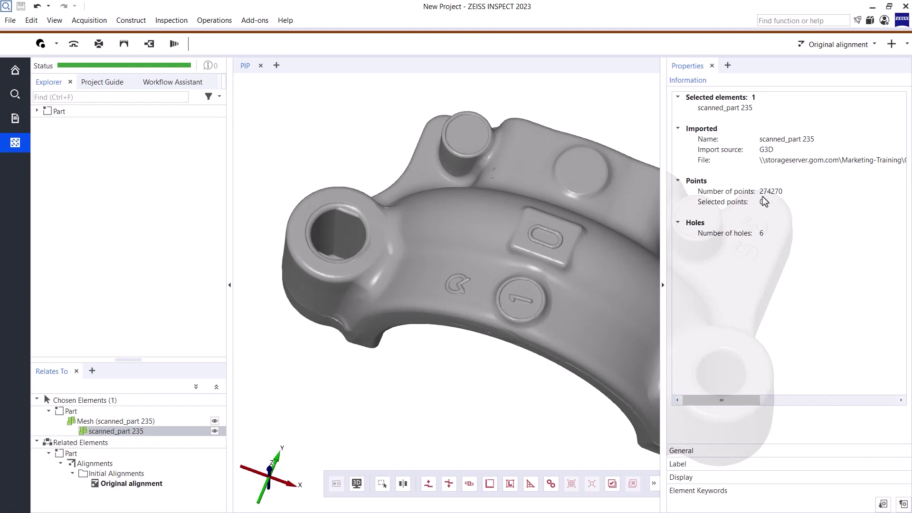
left_click(684, 478)
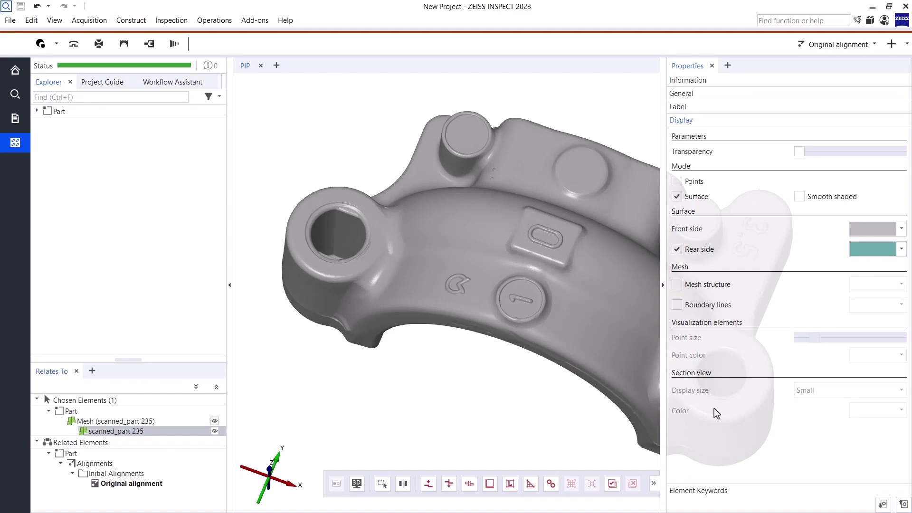
left_click(680, 286)
left_click_drag(558, 264, 505, 266)
scroll(505, 276, "up", 5)
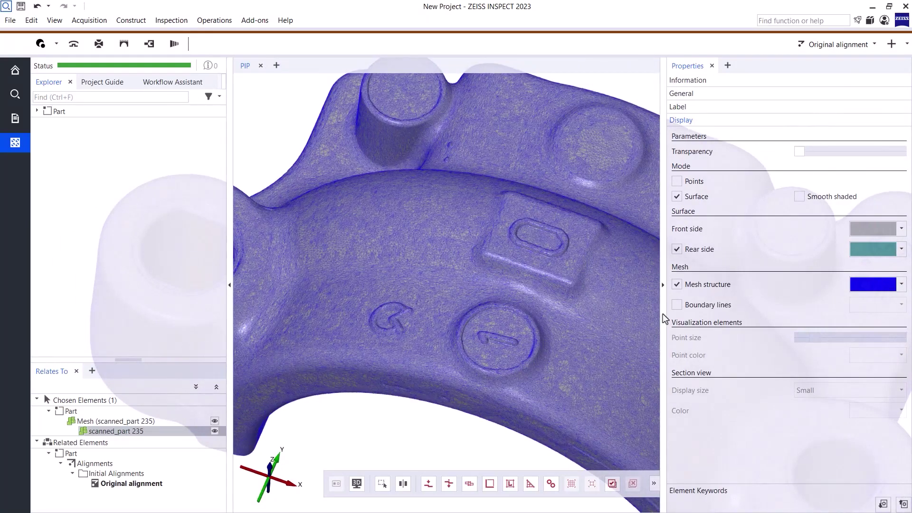
left_click(662, 285)
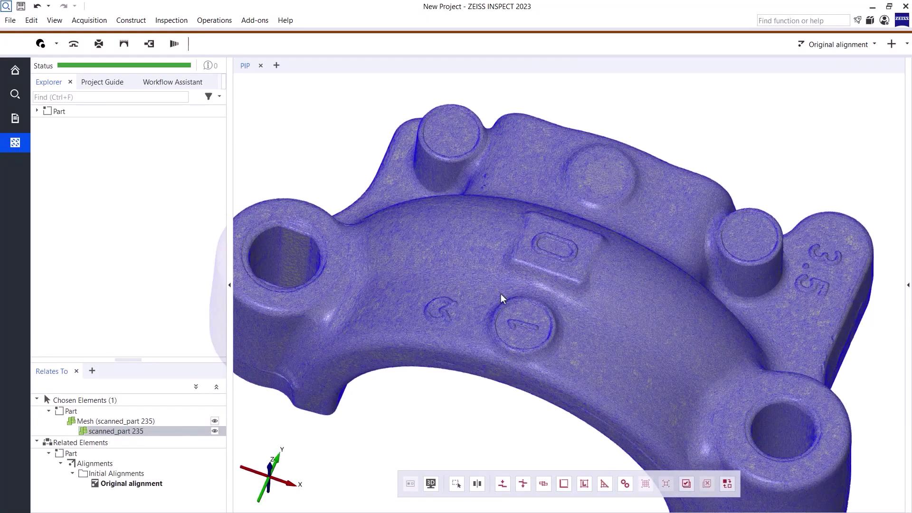
- Start Thin Mesh on the complete mesh and bring the preview area over the raised 0 pad
left_click(99, 45)
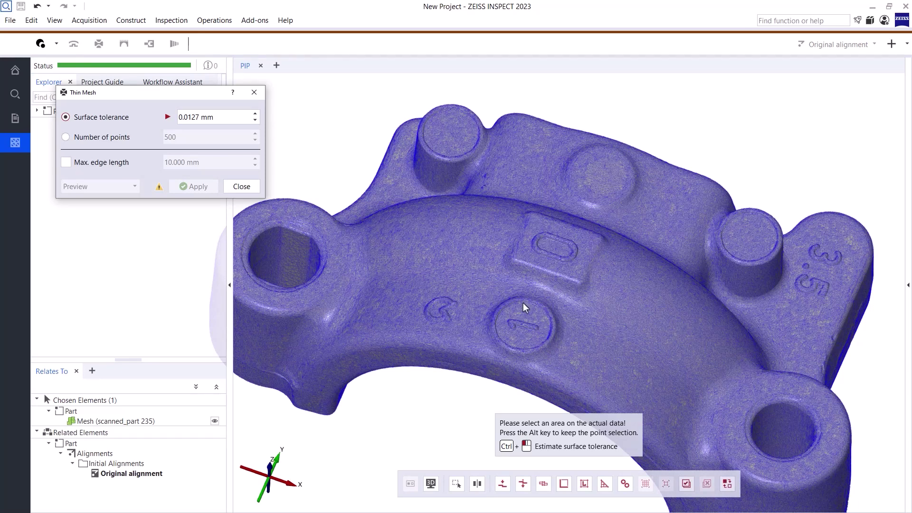
left_click(687, 487)
left_click_drag(579, 289, 577, 309)
left_click_drag(512, 277, 464, 277)
scroll(467, 274, "up", 3)
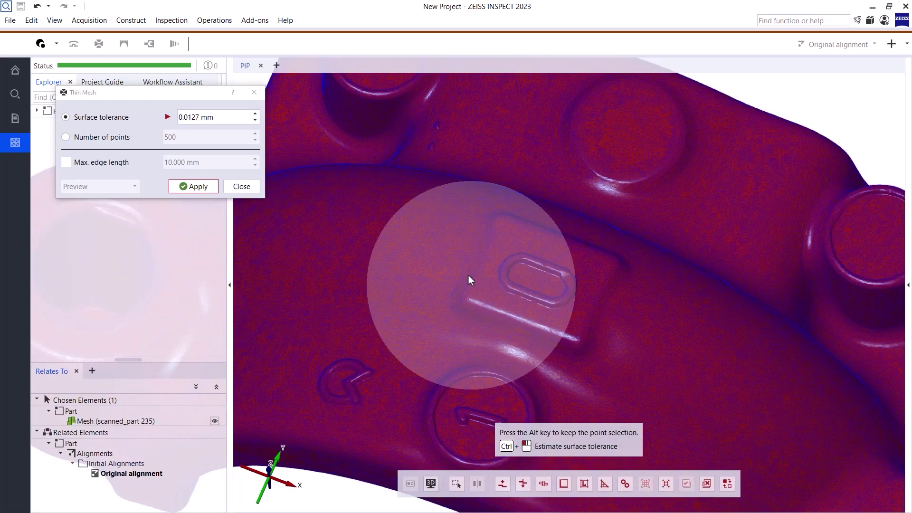
- Thin the selected mesh by number of points to 50000 points
left_click(231, 118)
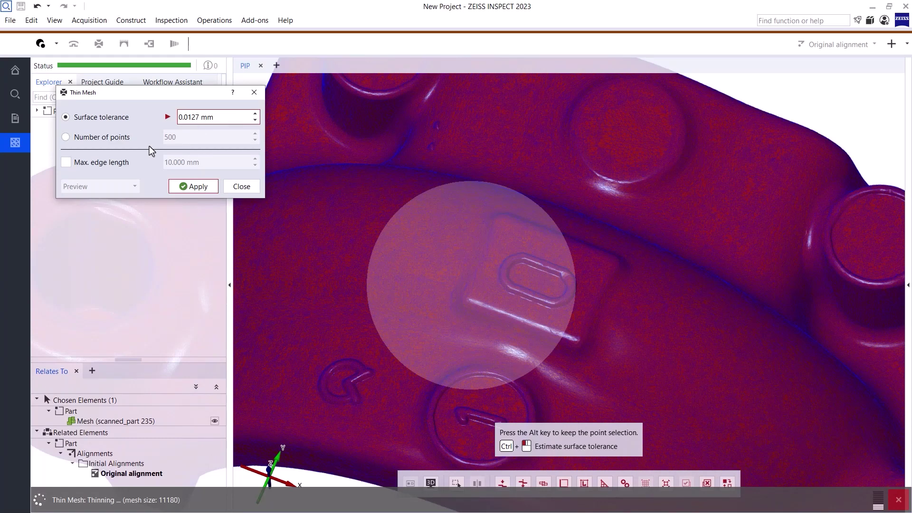
left_click(66, 137)
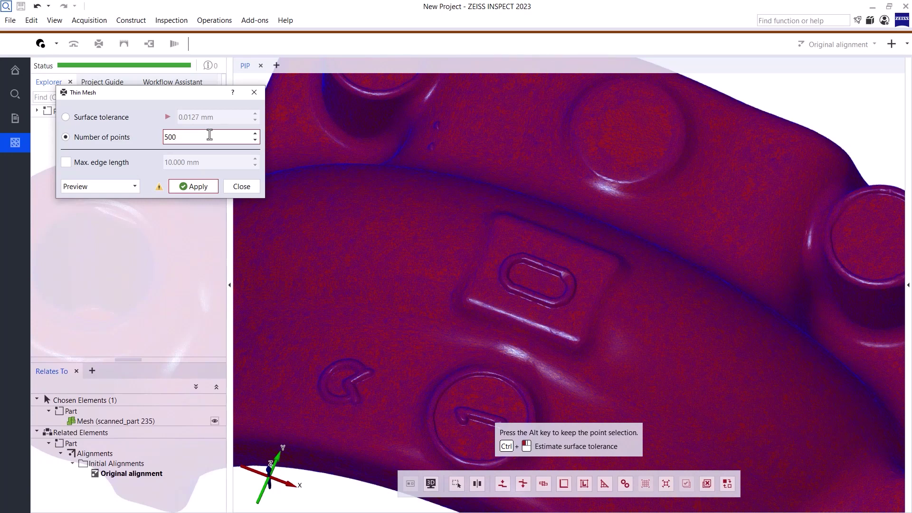
double_click(210, 135)
type("50000")
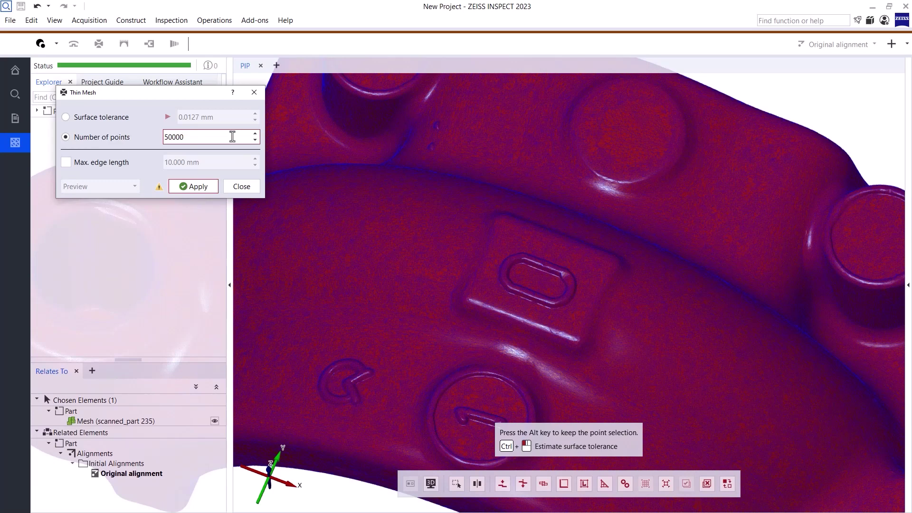
left_click(199, 187)
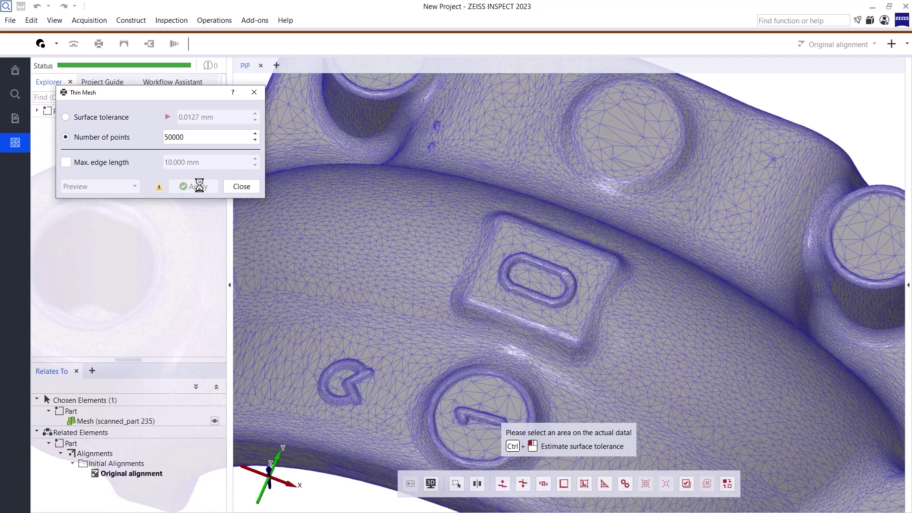
- Examine the thinned triangle structure around the raised 1 and across the part, and close Thin Mesh
left_click_drag(440, 297, 406, 285)
scroll(400, 281, "down", 5)
scroll(428, 352, "up", 10)
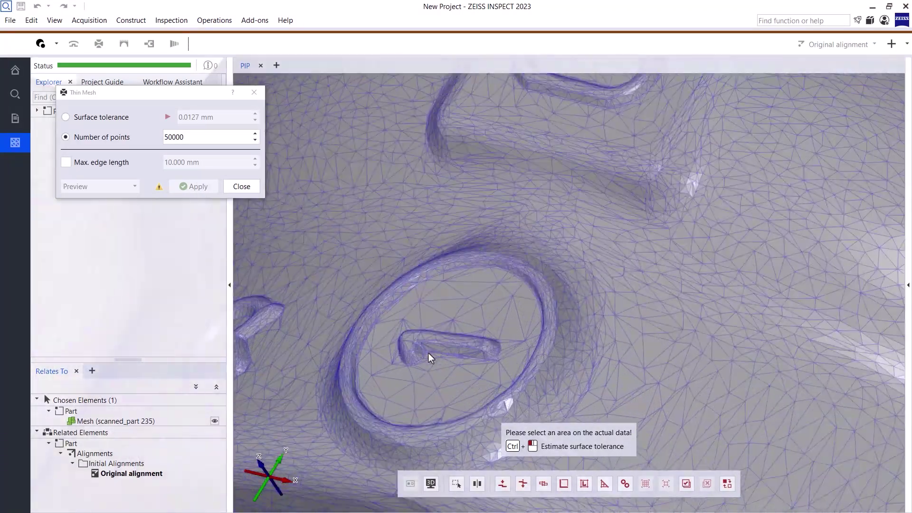
scroll(432, 356, "down", 3)
mouse_move(472, 379)
left_mouse_down()
mouse_move(515, 358)
mouse_move(472, 372)
left_mouse_up()
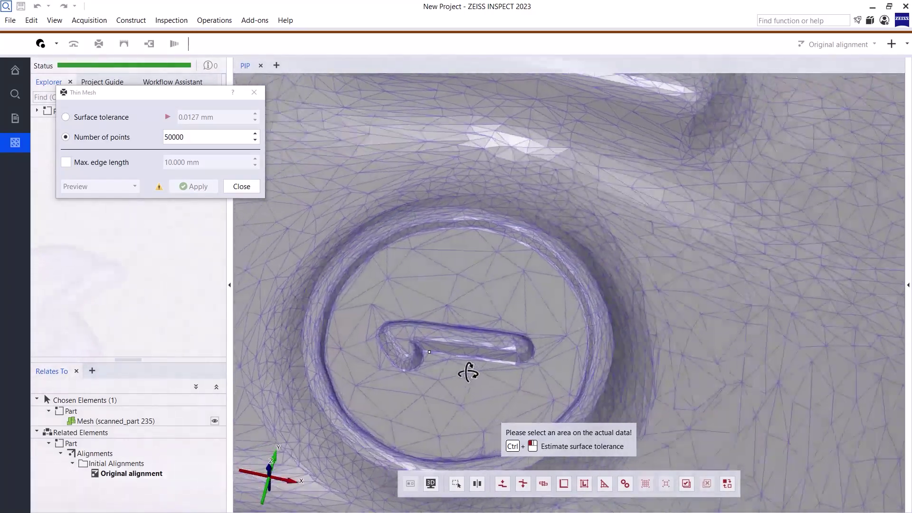
scroll(452, 342, "up", 3)
scroll(452, 342, "down", 5)
mouse_move(555, 266)
left_mouse_down()
mouse_move(521, 277)
mouse_move(573, 305)
mouse_move(572, 269)
left_mouse_up()
scroll(573, 306, "up", 4)
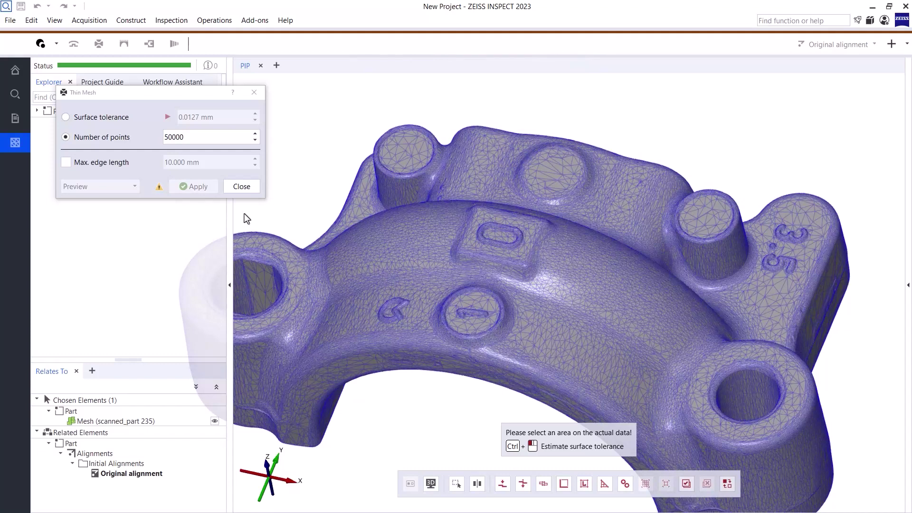
left_click(240, 188)
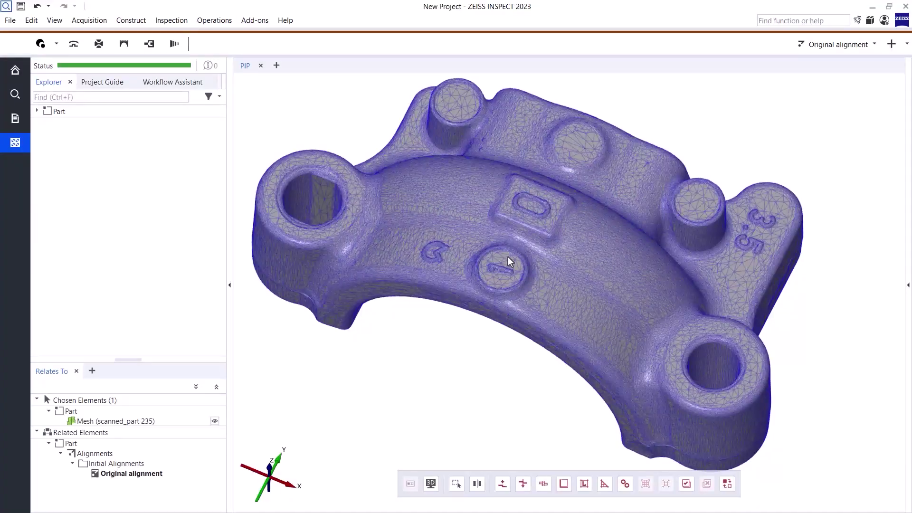
- Fill the hole in the bore's floor with Close Holes Interactively, using the Normal filling result and a delete neighborhood of 1
left_click_drag(497, 246, 460, 272)
scroll(343, 221, "up", 10)
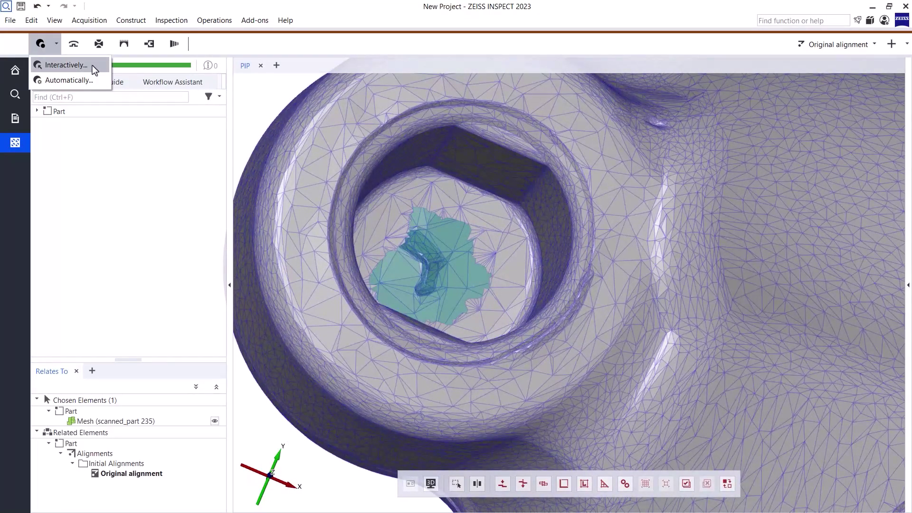
left_click(92, 64)
left_click_drag(170, 97, 226, 108)
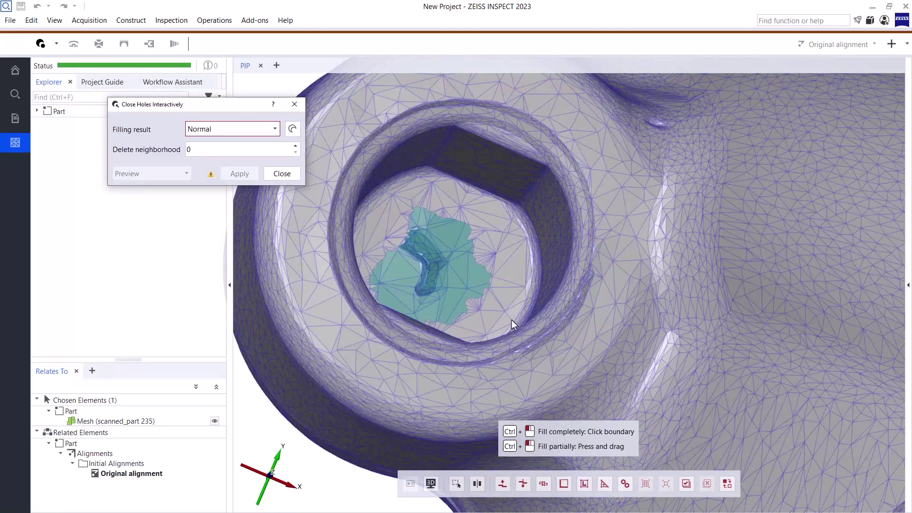
left_click(484, 297, "ctrl")
left_click_drag(484, 297, 435, 280)
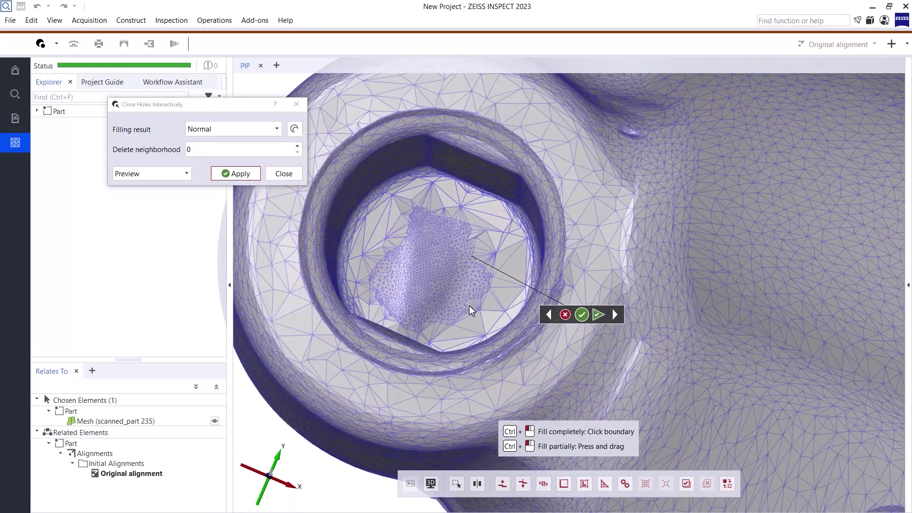
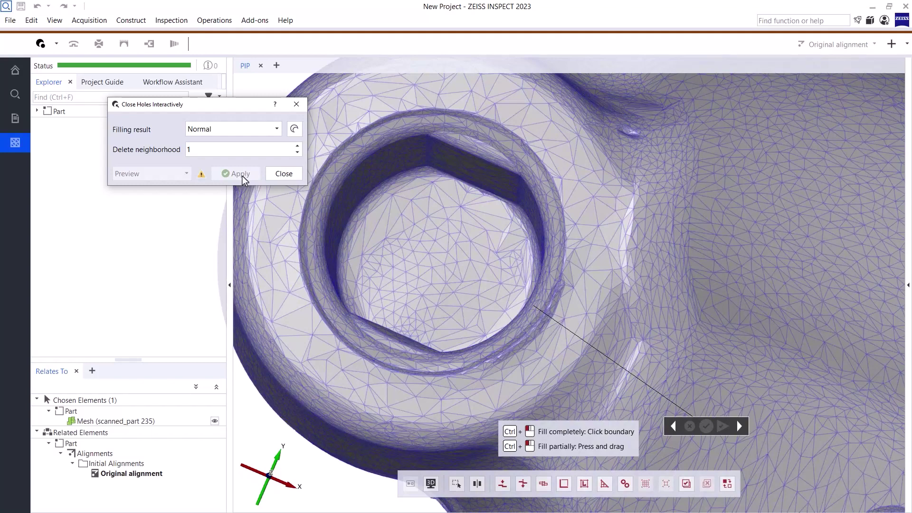
- Fill the next hole with Normal filling and a delete neighborhood of 0, and close Close Holes Interactively
left_click(739, 426)
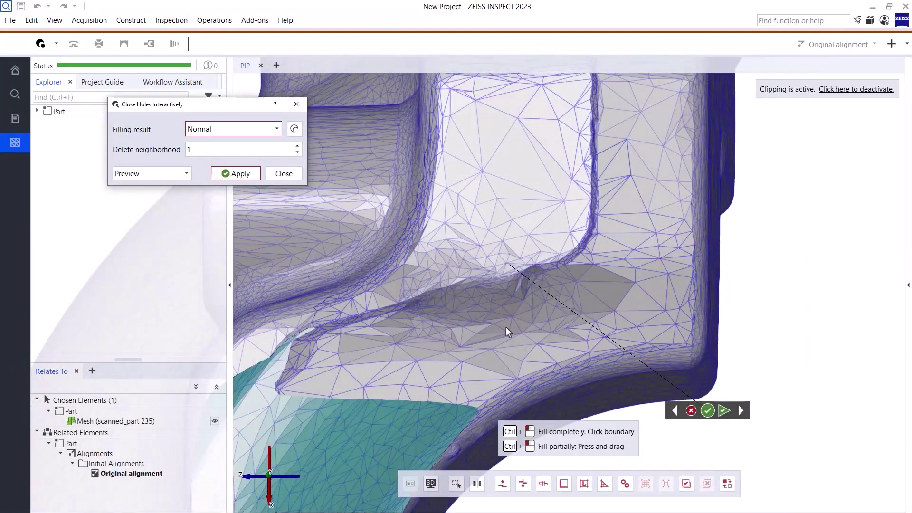
left_click_drag(506, 327, 508, 276)
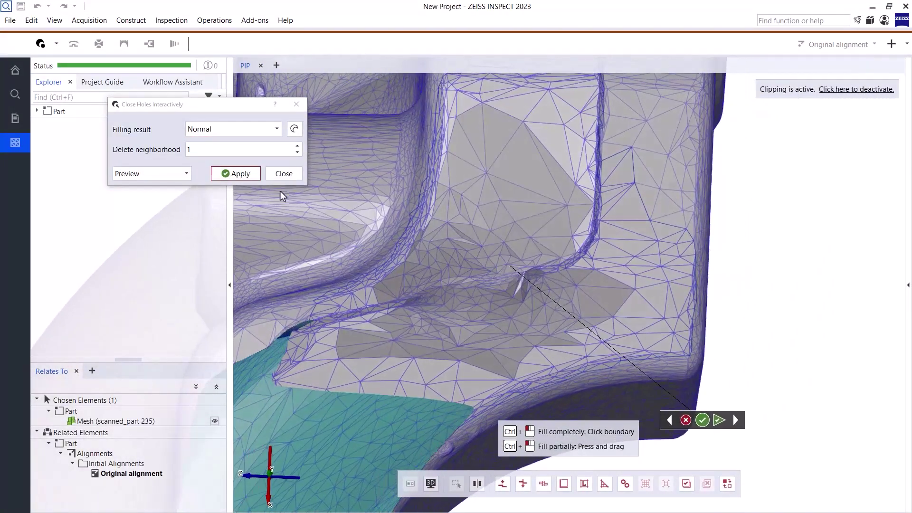
left_click(298, 153)
left_click_drag(451, 288, 515, 261)
scroll(505, 281, "up", 5)
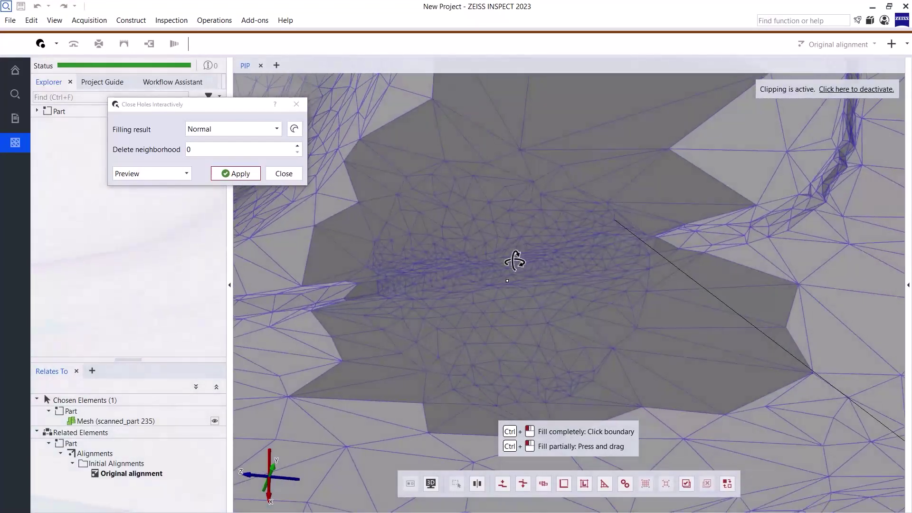
left_click(237, 173)
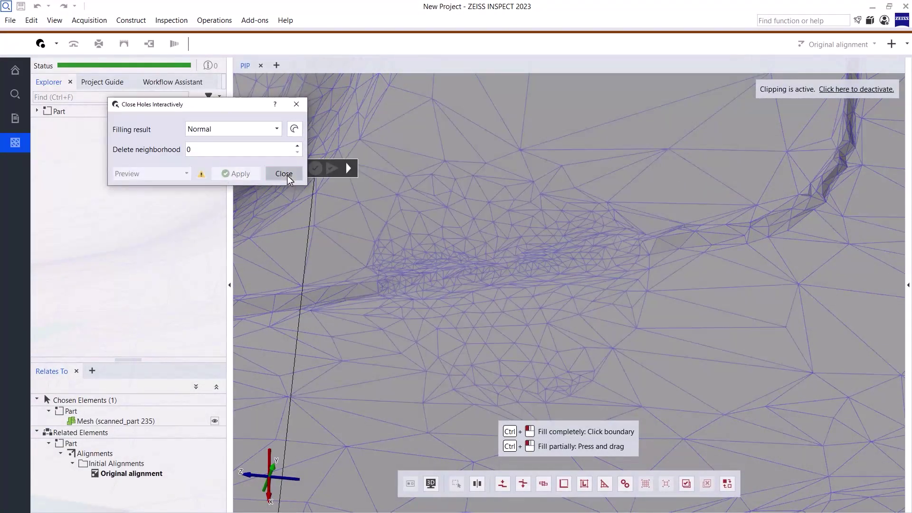
left_click(284, 173)
- Select the surface area around the 3.5 lettering on the part's outer lug and delete it
scroll(477, 289, "down", 10)
left_click_drag(478, 273, 462, 332)
scroll(368, 332, "up", 3)
mouse_move(368, 331)
left_mouse_down()
mouse_move(478, 305)
mouse_move(504, 321)
mouse_move(466, 326)
left_mouse_up()
scroll(532, 283, "up", 2)
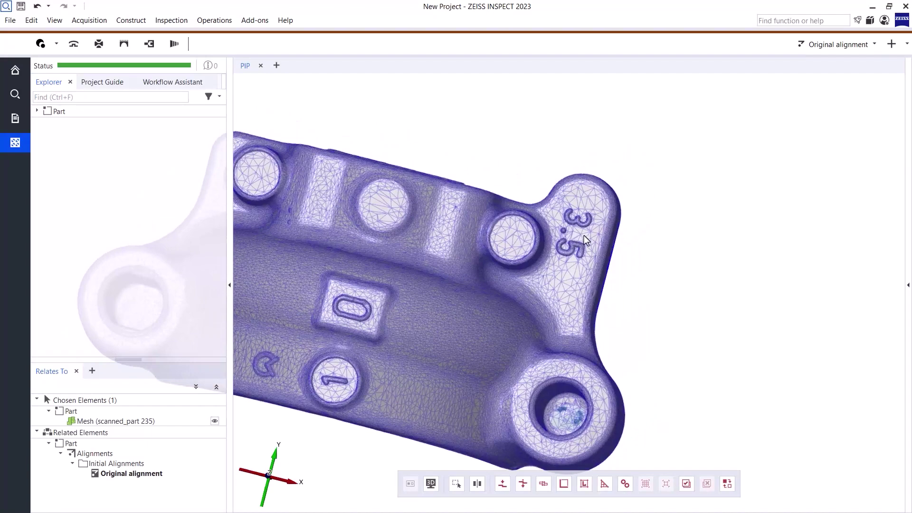
scroll(584, 235, "up", 5)
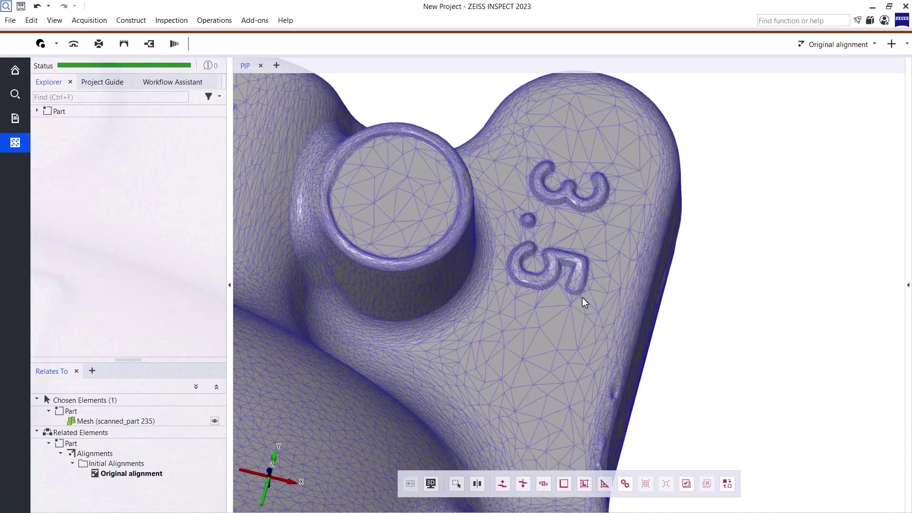
left_click(502, 484)
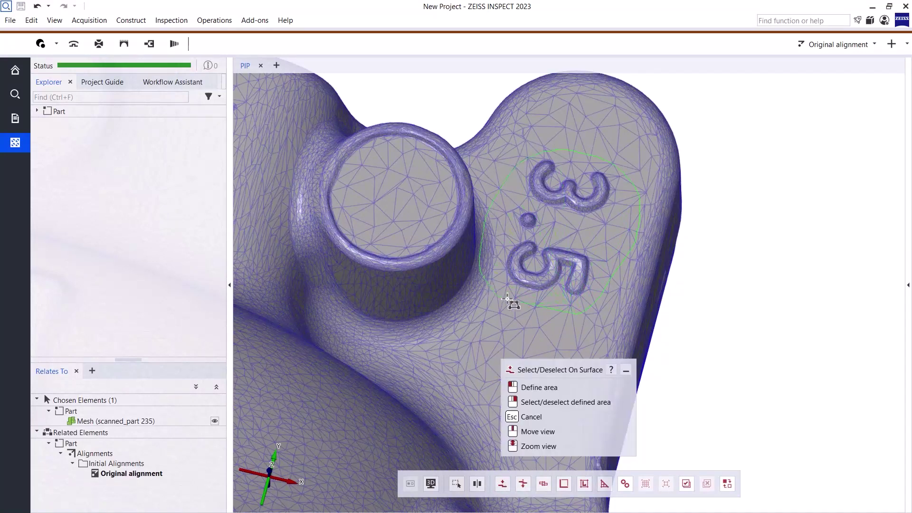
left_click_drag(536, 307, 528, 307)
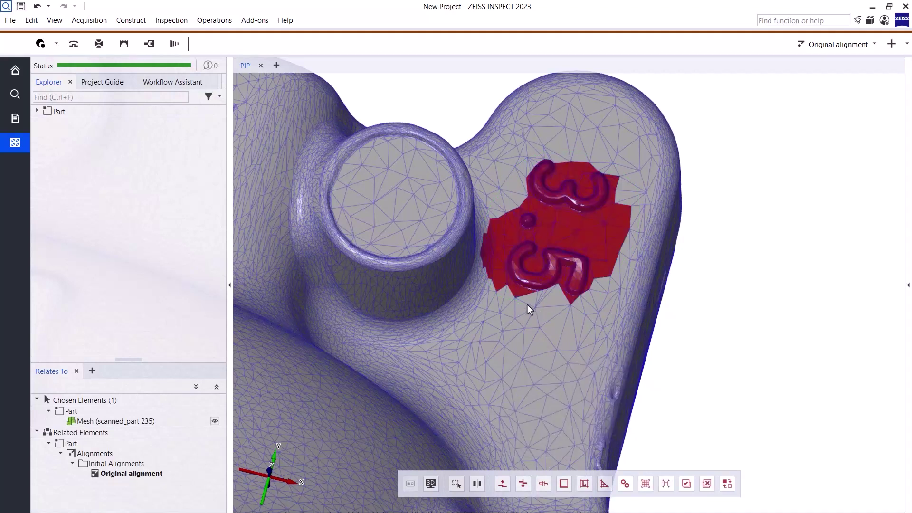
- Fill the opening left by the 3.5 lettering with Close Holes Interactively, using Normal filling and a delete neighborhood of 0
left_click(57, 44)
left_click(62, 66)
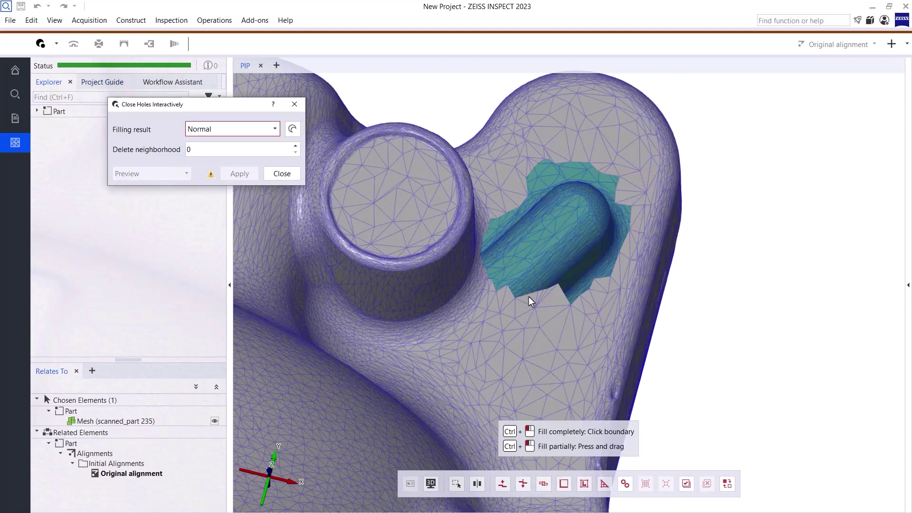
left_click(549, 295, "ctrl")
mouse_move(559, 255)
left_mouse_down()
mouse_move(531, 265)
mouse_move(554, 263)
left_mouse_up()
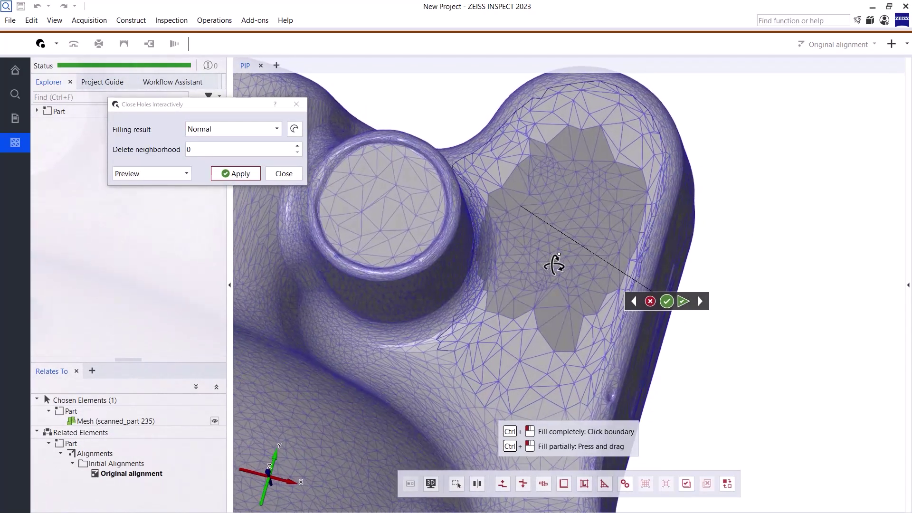
left_click(247, 172)
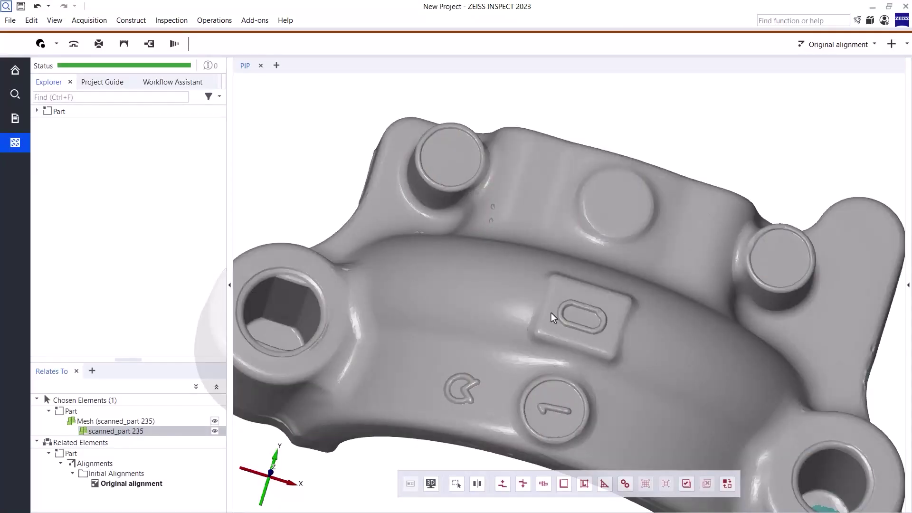
- Repair the mesh around the two small bumps beside the cylindrical pin, with neighborhood size 5 and the selected area cut
scroll(489, 216, "up", 5)
left_click_drag(489, 216, 546, 283)
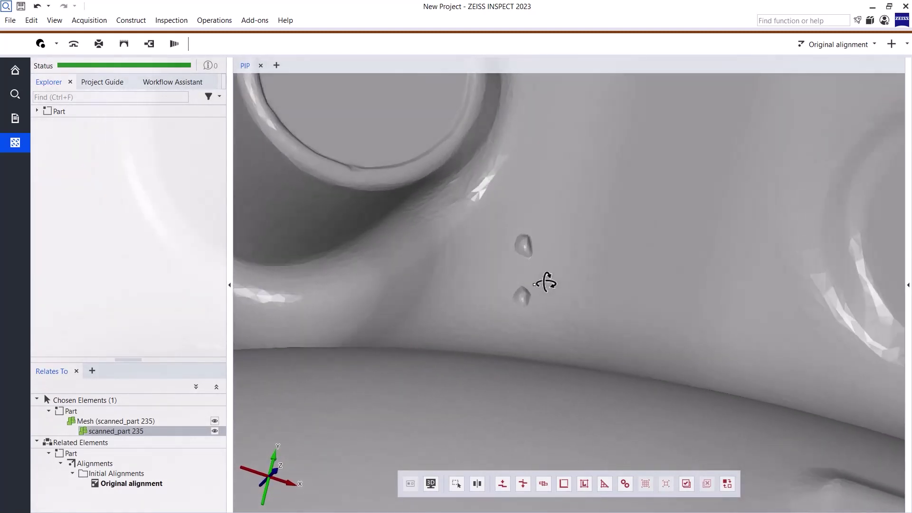
left_click(149, 44)
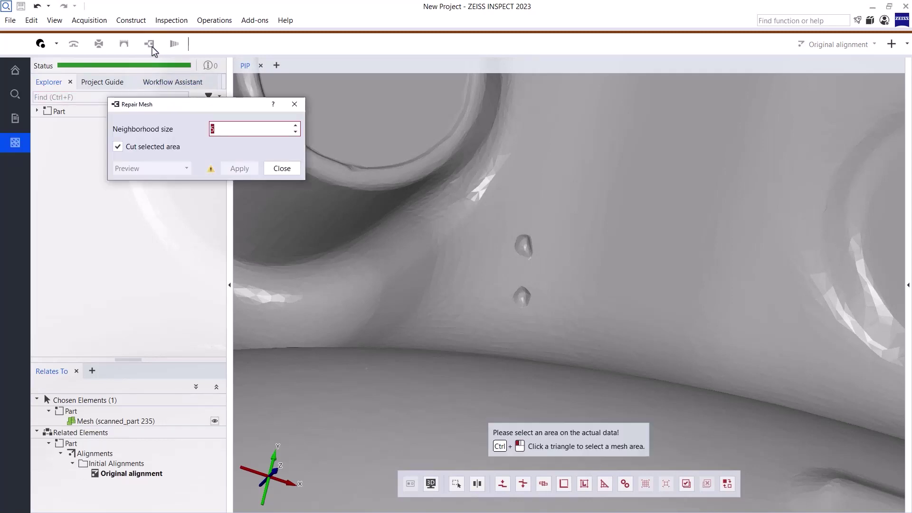
left_click(502, 484)
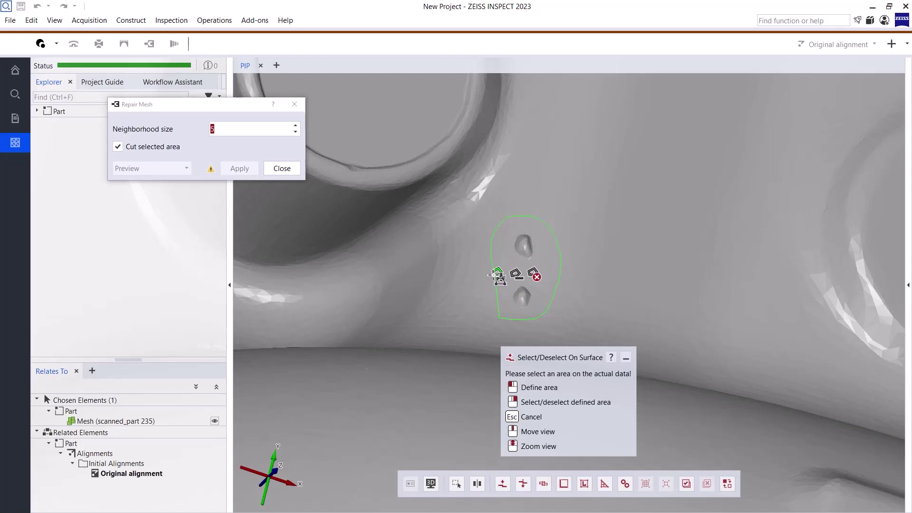
left_click(497, 275)
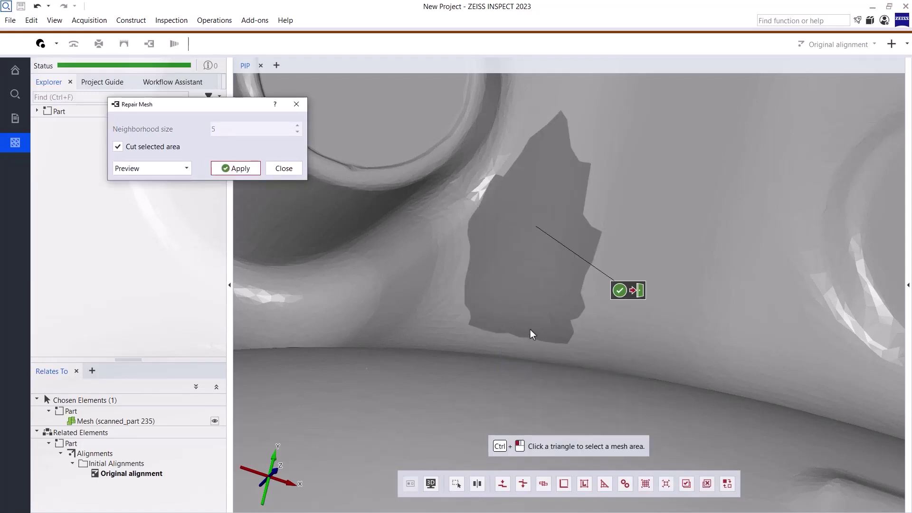
left_click(620, 291)
- Repair the mesh around the irregular mark in the centre of the circular recess on the part's reverse side, cutting the selected area
scroll(509, 286, "down", 5)
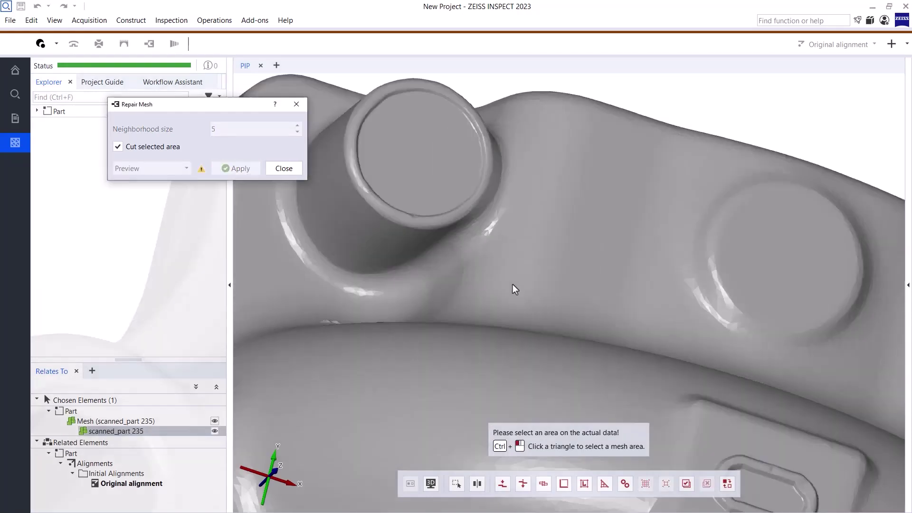
mouse_move(505, 270)
left_mouse_down()
mouse_move(662, 277)
mouse_move(709, 243)
left_mouse_up()
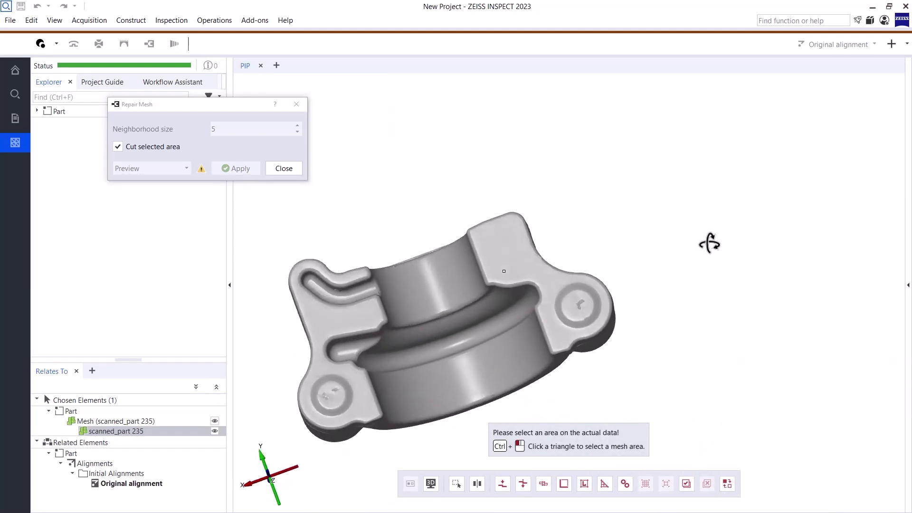
scroll(545, 305, "up", 6)
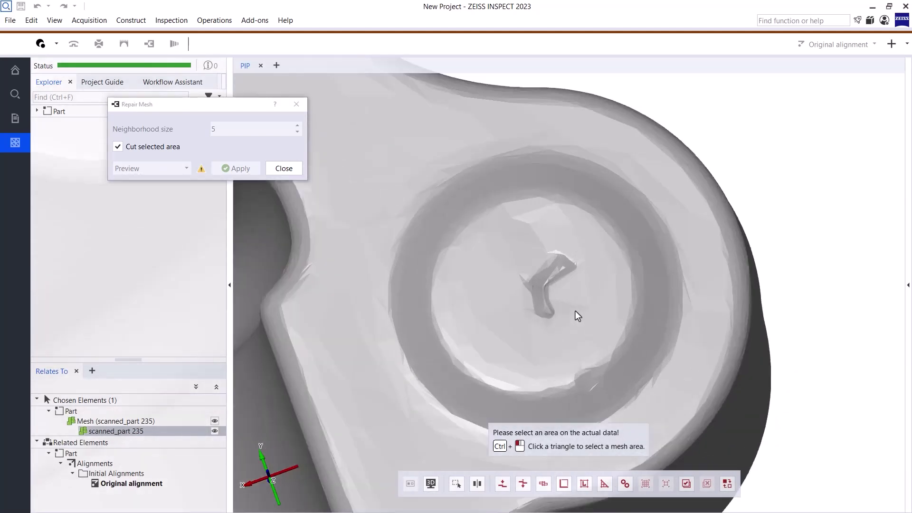
scroll(575, 311, "up", 3)
left_click(502, 482)
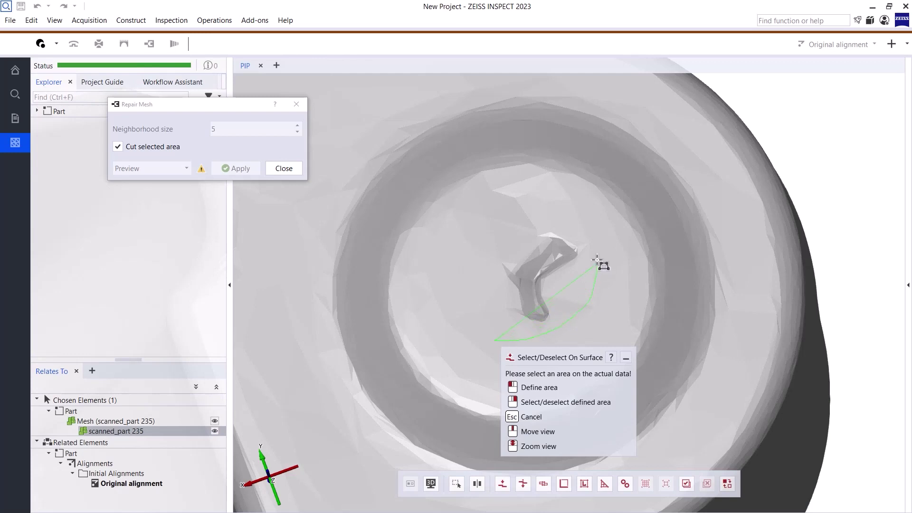
left_click(475, 279)
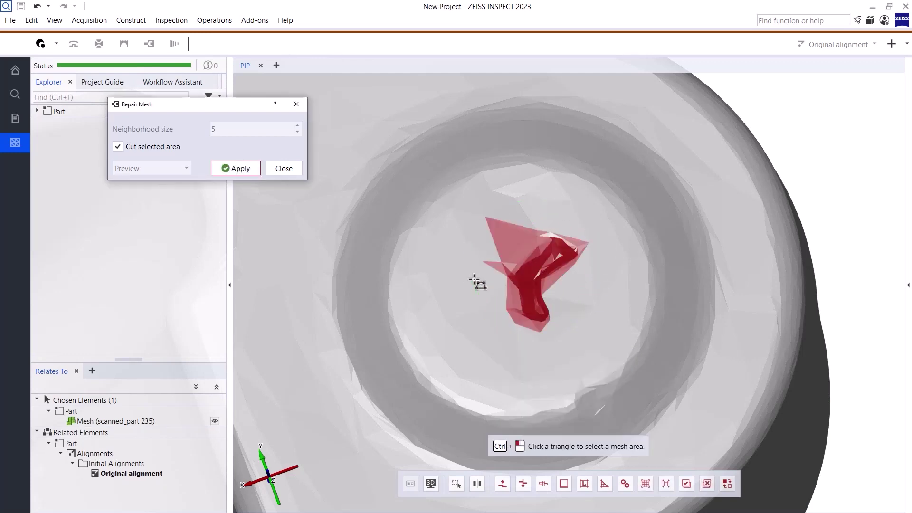
scroll(489, 279, "down", 2)
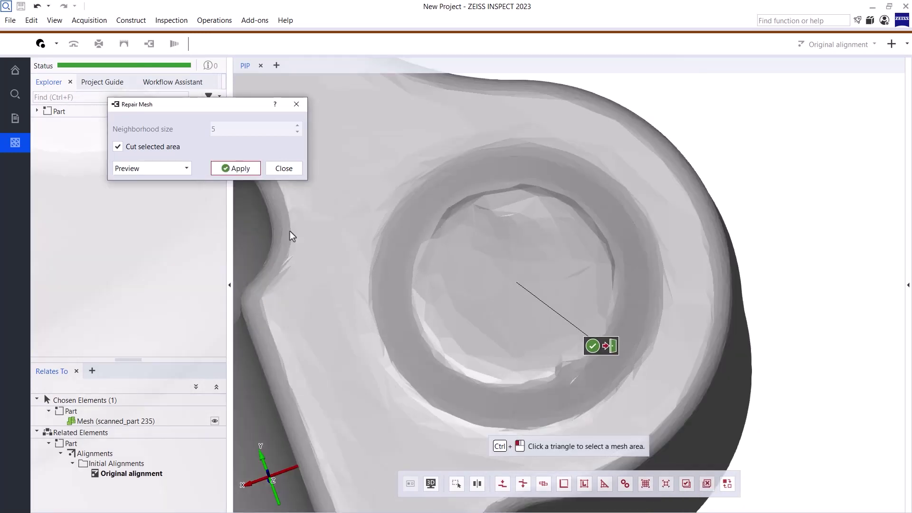
left_click(233, 169)
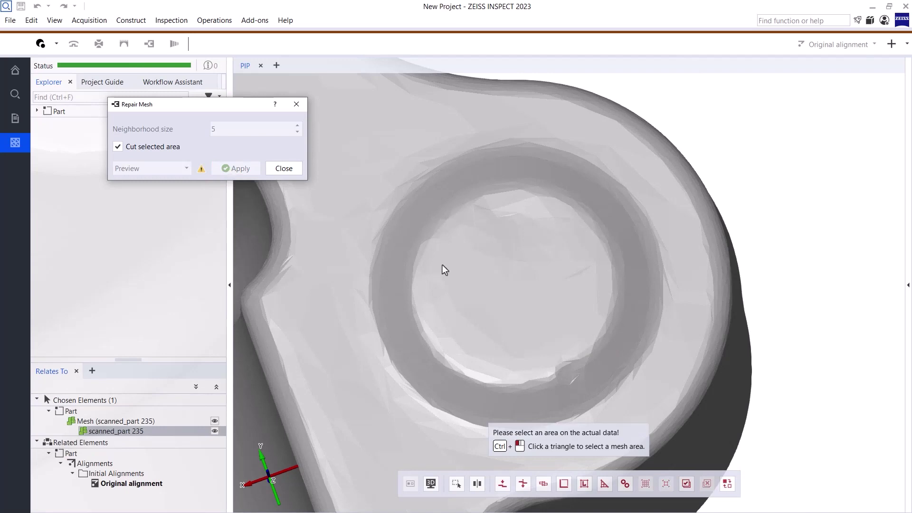